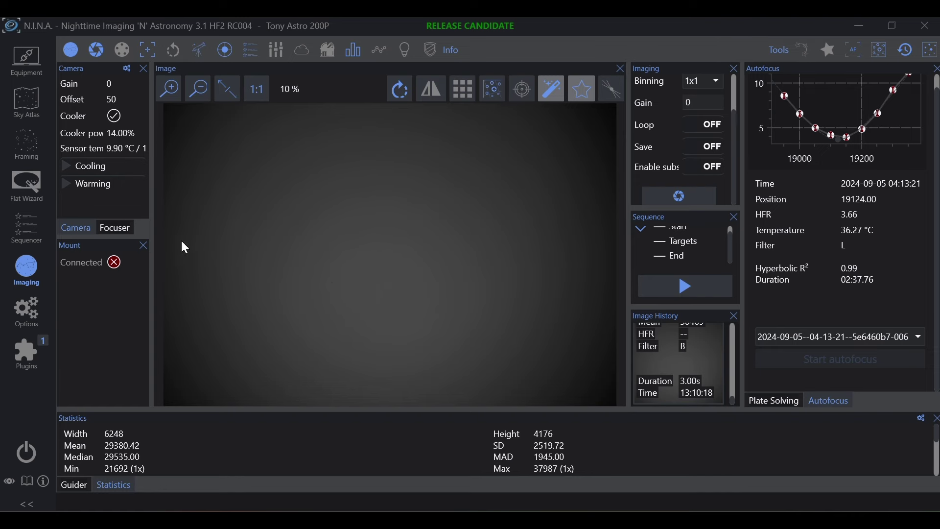
# Step: Switch the B-filter Flat Wizard to Dynamic exposure, then back to Dynamic brightness
pyautogui.click(38, 190)
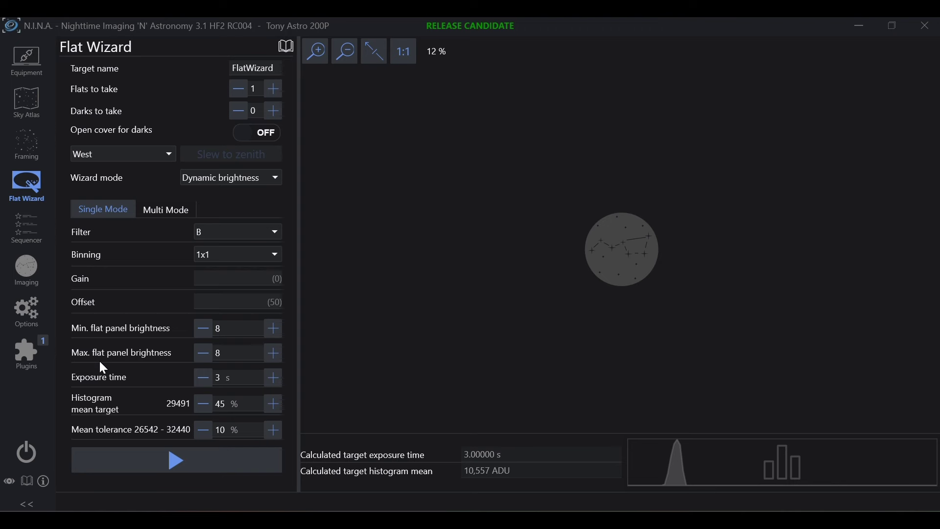
pyautogui.click(242, 177)
pyautogui.click(231, 193)
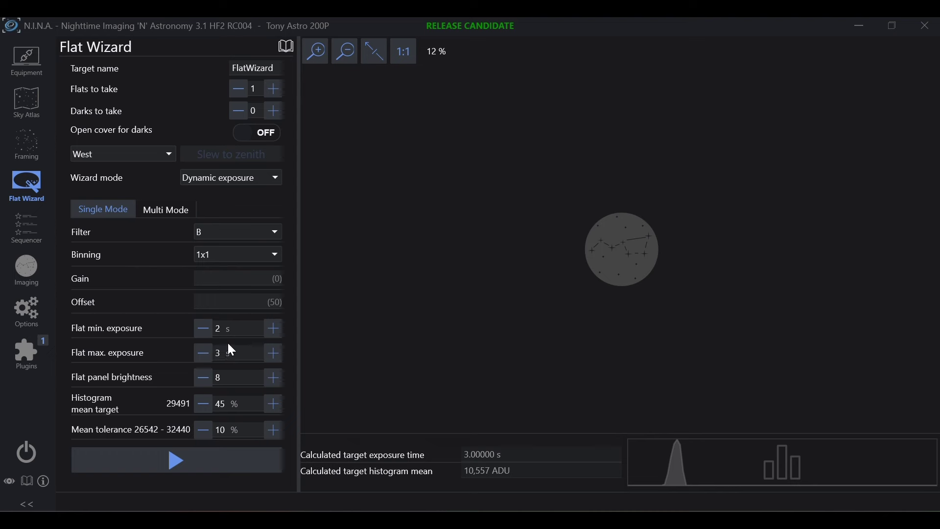
pyautogui.click(222, 181)
pyautogui.click(227, 203)
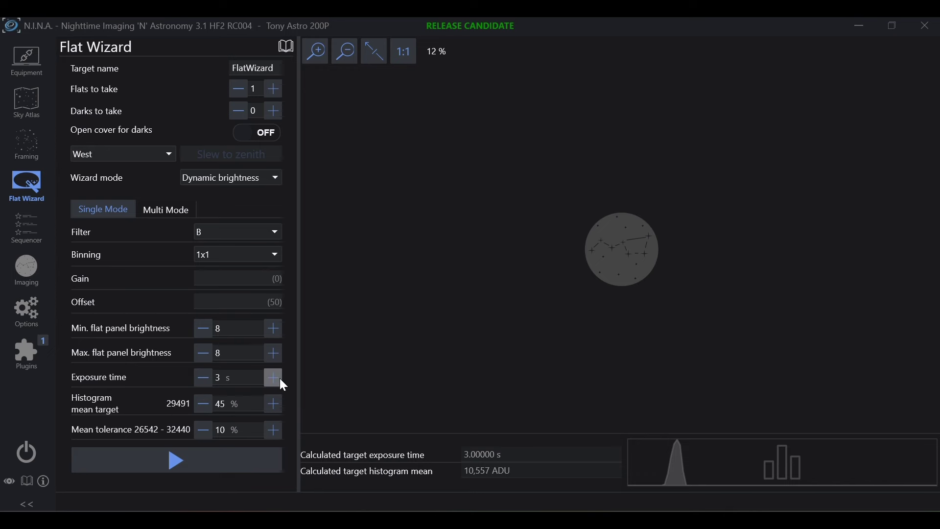
pyautogui.click(31, 268)
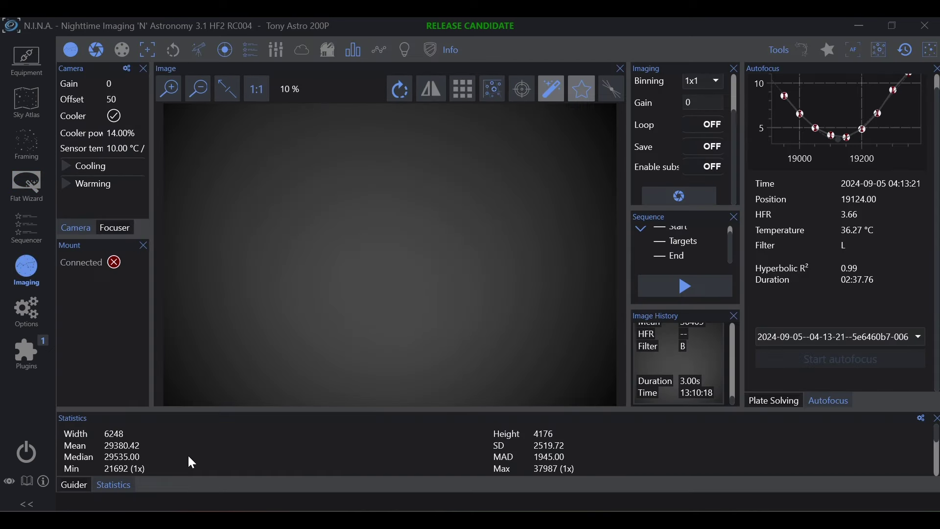
# Step: Check the flat panel's brightness of 10, then return to the Imaging screen
pyautogui.click(35, 69)
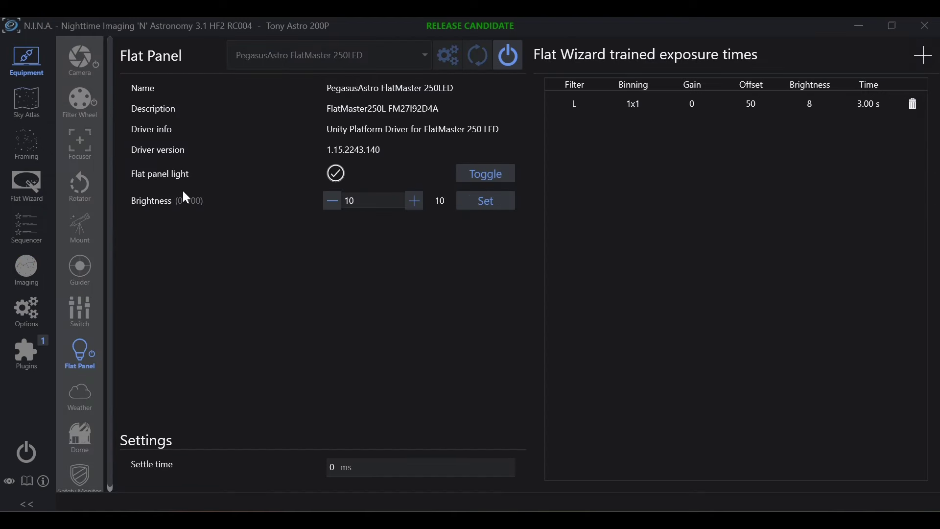
pyautogui.click(28, 269)
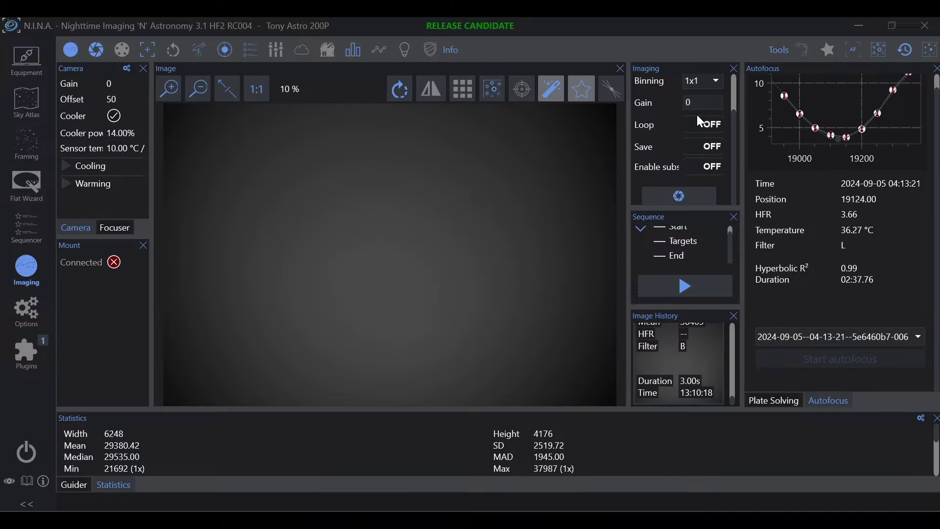
pyautogui.scroll(-2, 671, 141)
pyautogui.click(25, 201)
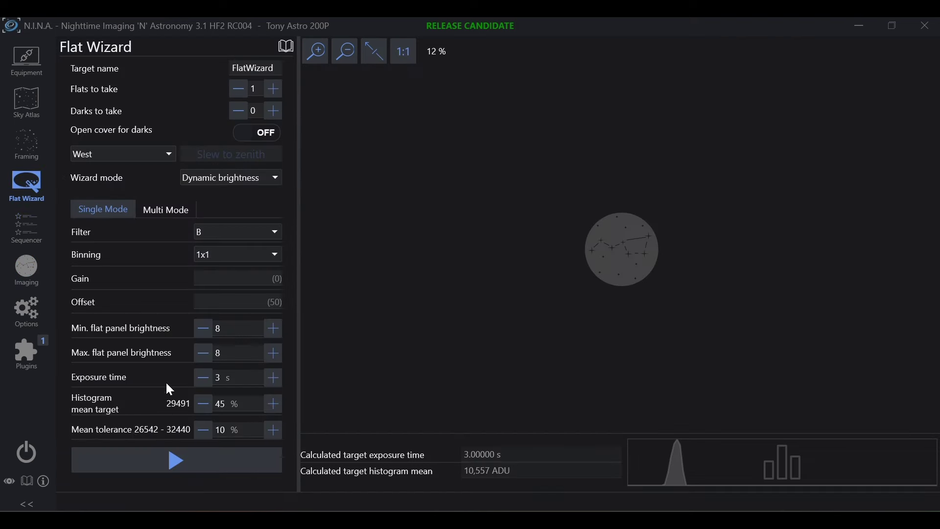
pyautogui.click(49, 269)
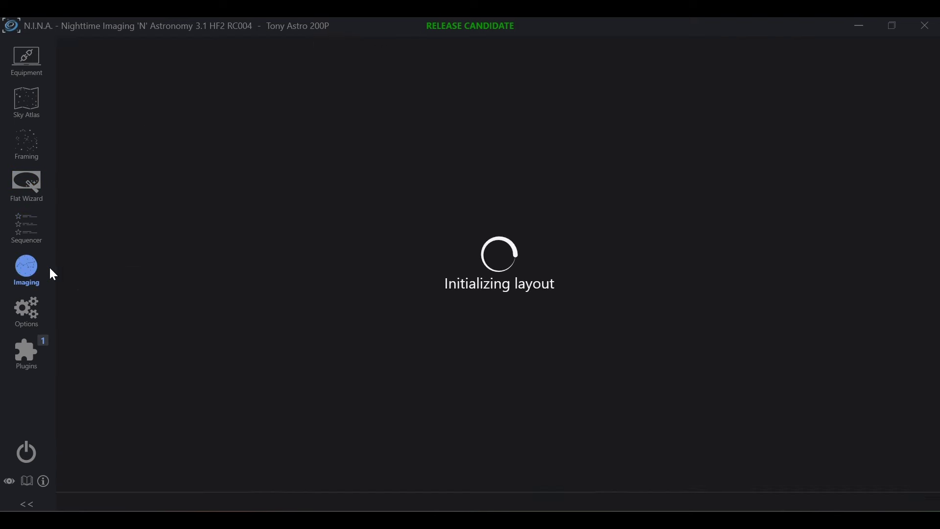
pyautogui.scroll(3, 647, 159)
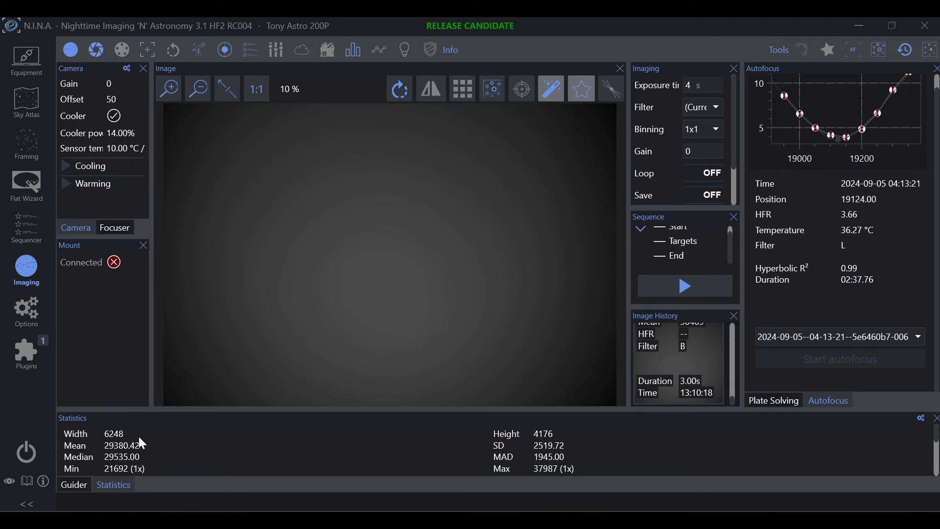
pyautogui.click(32, 203)
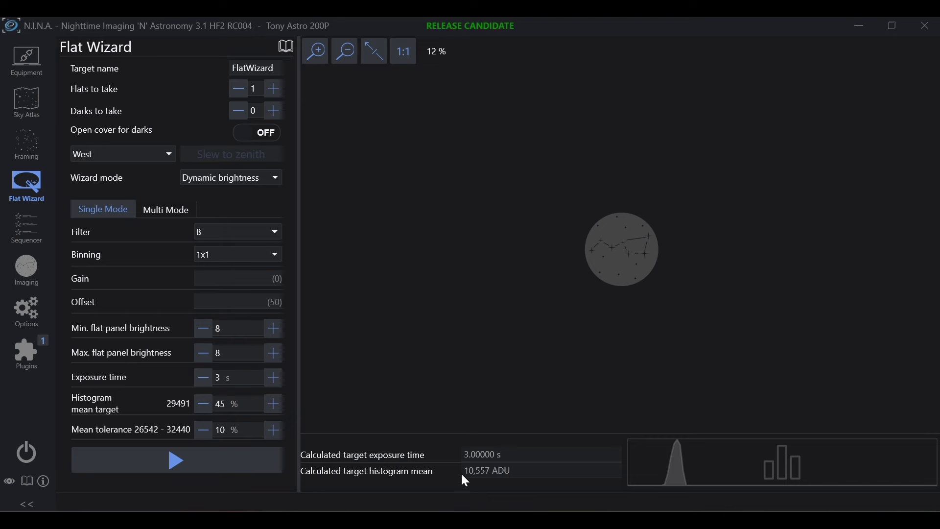
pyautogui.click(22, 274)
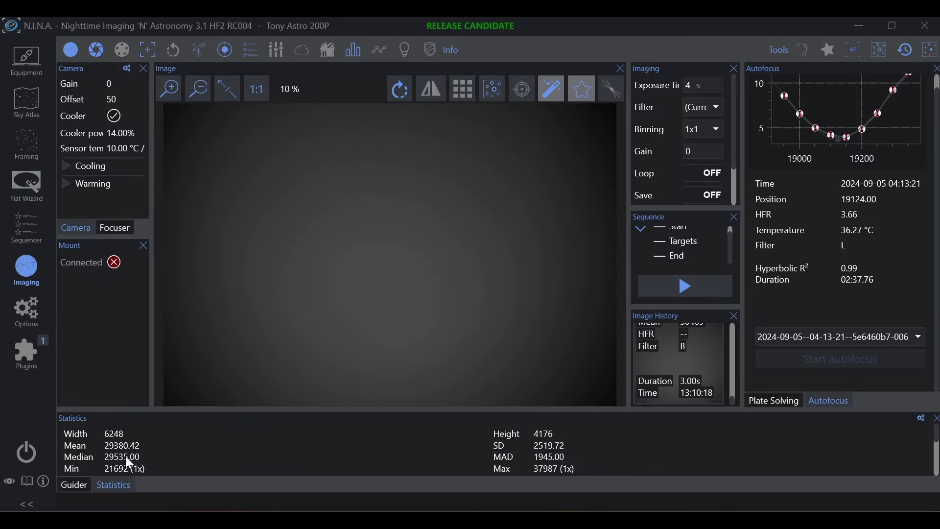
pyautogui.click(24, 193)
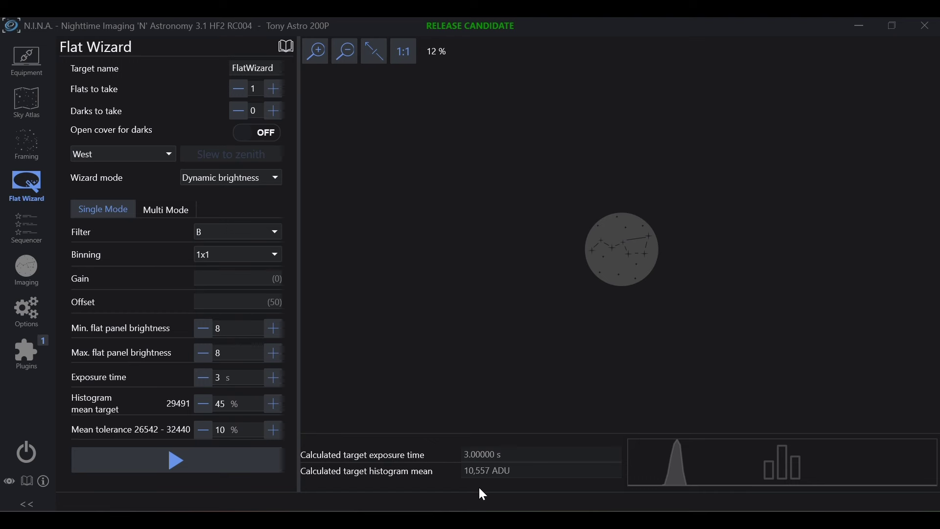
pyautogui.click(30, 65)
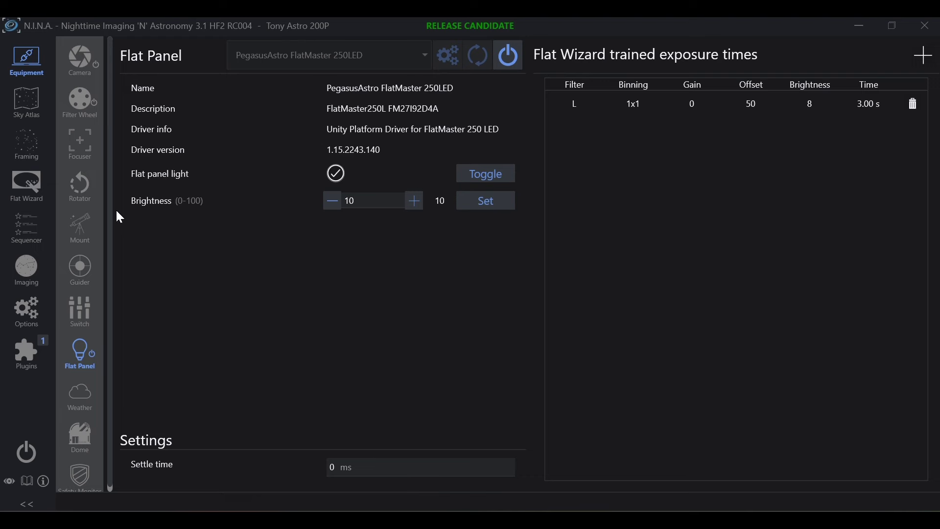
pyautogui.click(20, 269)
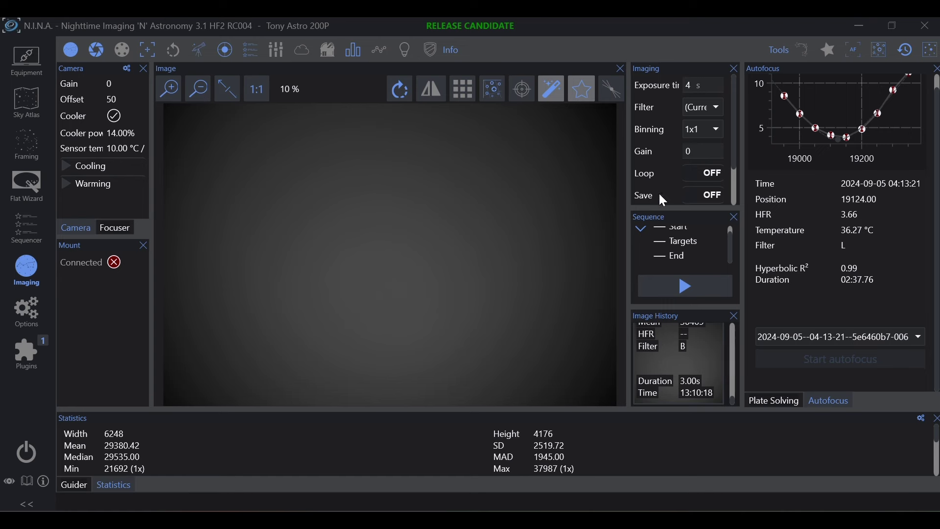
# Step: Set the imaging gain to 100
pyautogui.click(698, 152)
pyautogui.press('BackSpace')
pyautogui.write('100')
# Step: Change the flat panel brightness from 10 to 8 and apply it
pyautogui.click(19, 189)
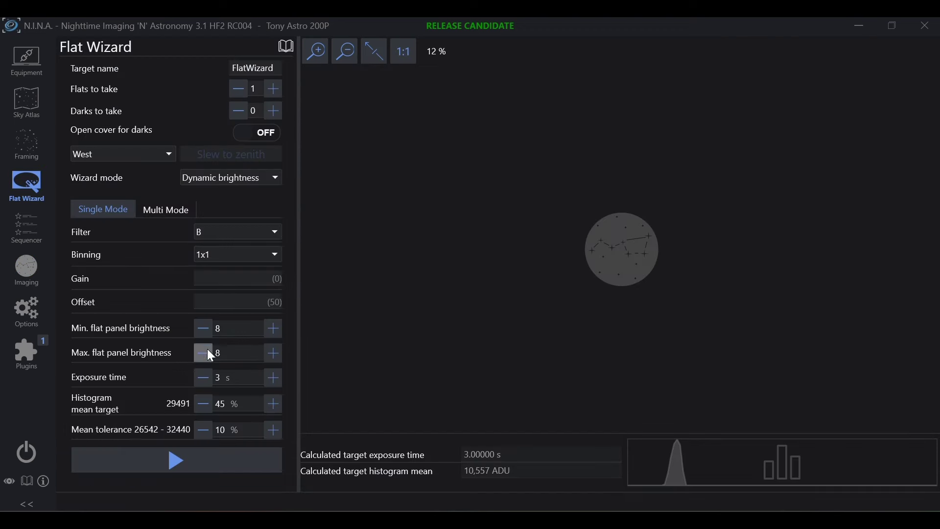
pyautogui.click(29, 69)
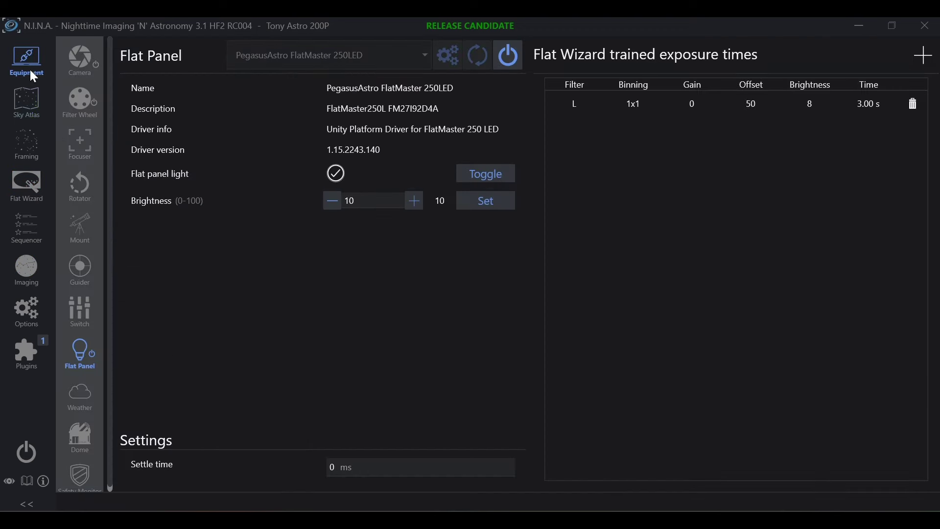
pyautogui.doubleClick(372, 200)
pyautogui.write('8')
pyautogui.click(489, 201)
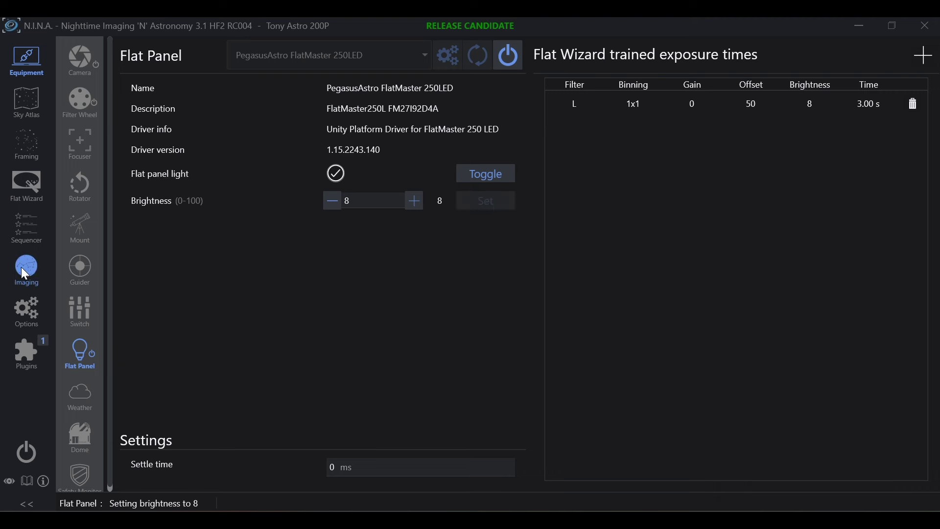
# Step: Review the filter wheel's filter list, then take a single test exposure
pyautogui.click(78, 103)
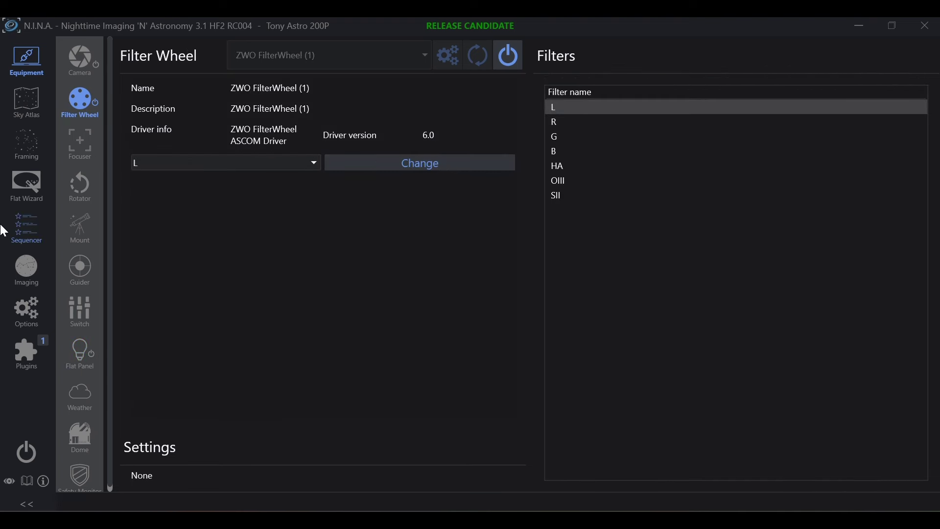
pyautogui.click(25, 269)
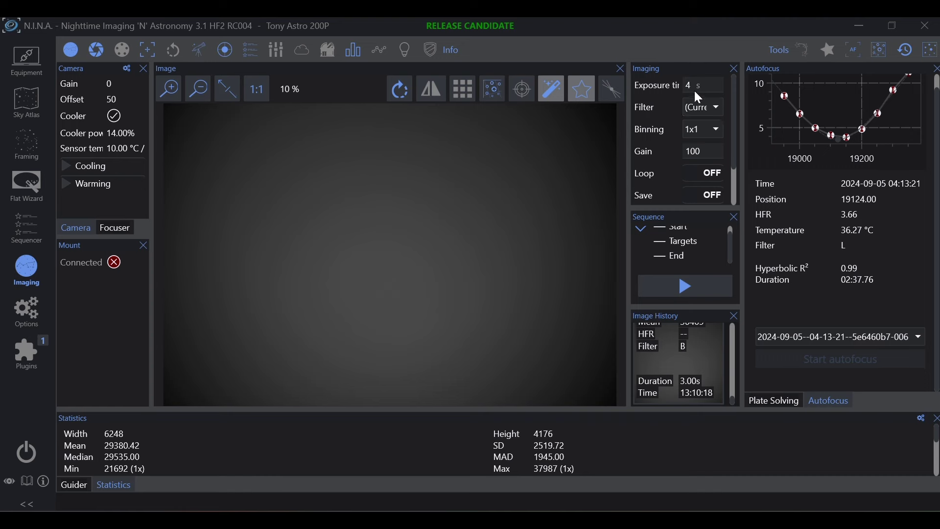
pyautogui.scroll(-2, 676, 123)
pyautogui.click(678, 196)
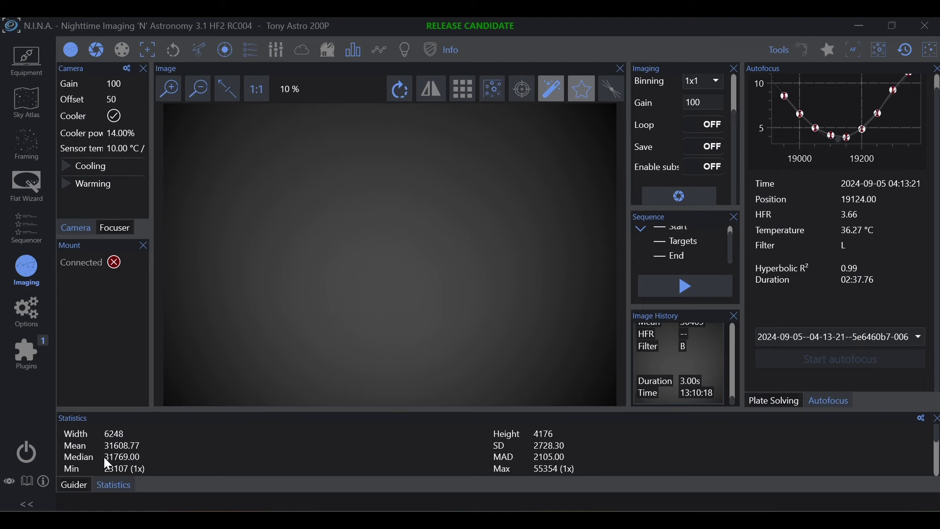
pyautogui.click(27, 187)
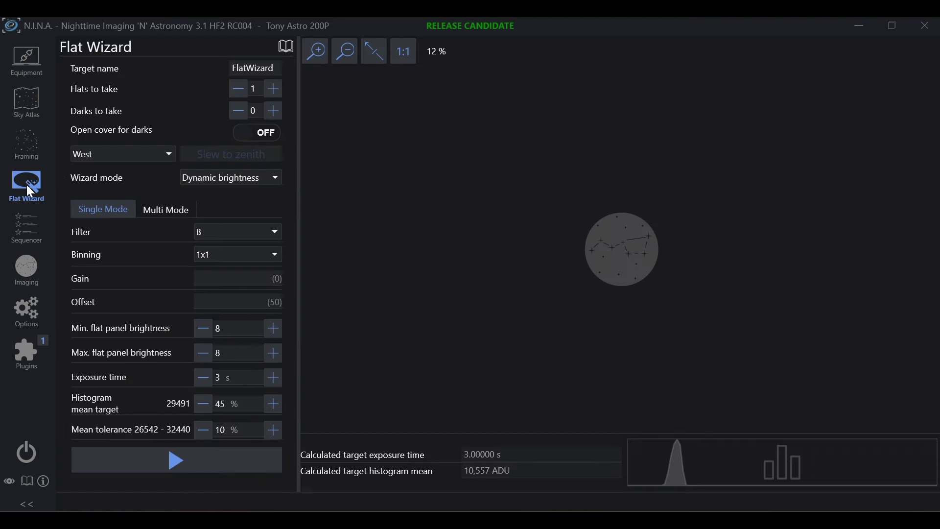
# Step: Run the Flat Wizard on filter B, then rerun it on filter L
pyautogui.click(197, 465)
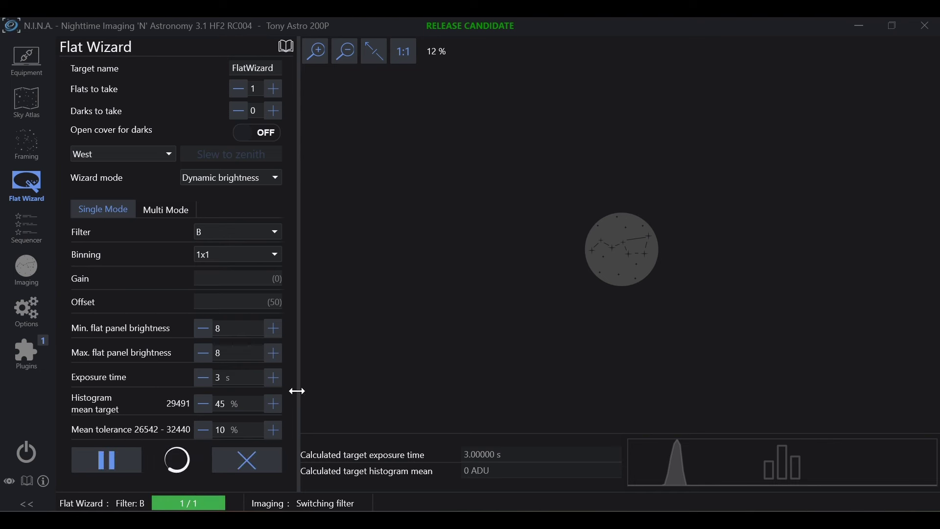
pyautogui.click(235, 232)
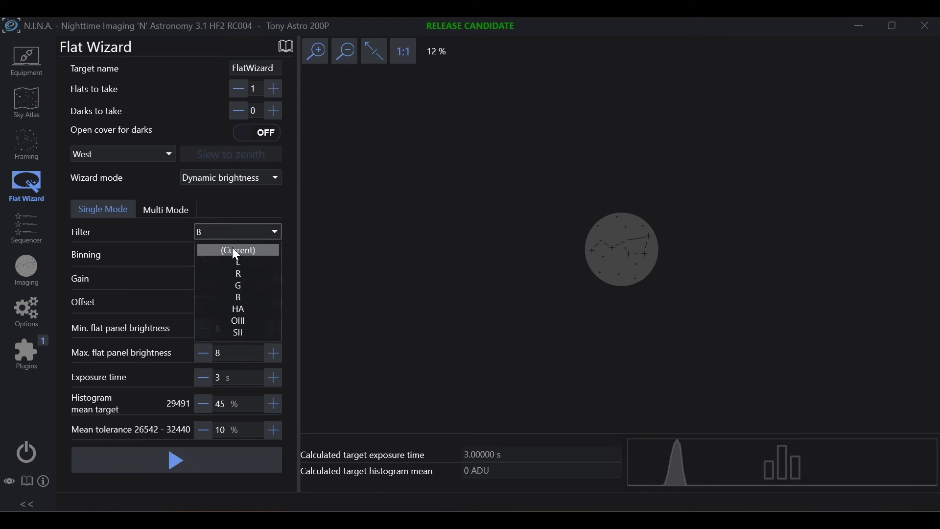
pyautogui.click(242, 263)
pyautogui.click(190, 467)
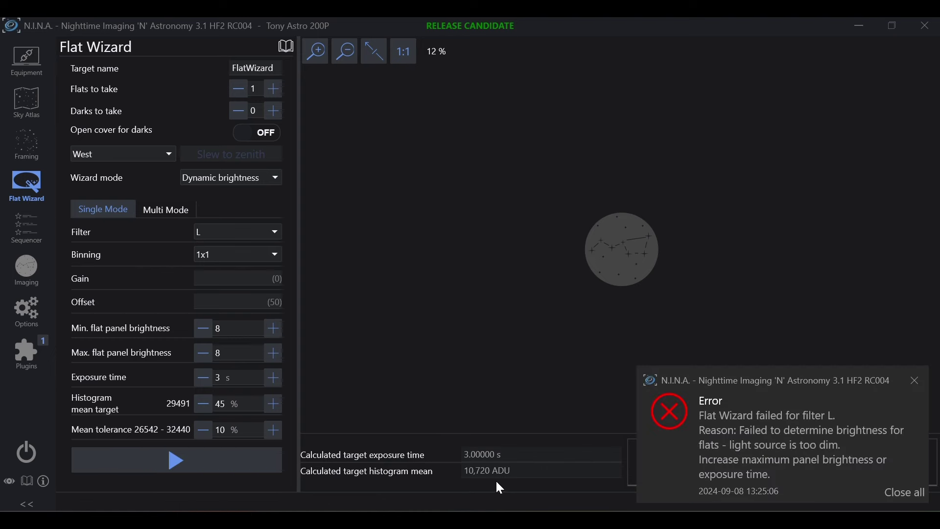
# Step: Dismiss the light-source-too-dim error and return to the Imaging screen
pyautogui.click(904, 492)
pyautogui.click(22, 275)
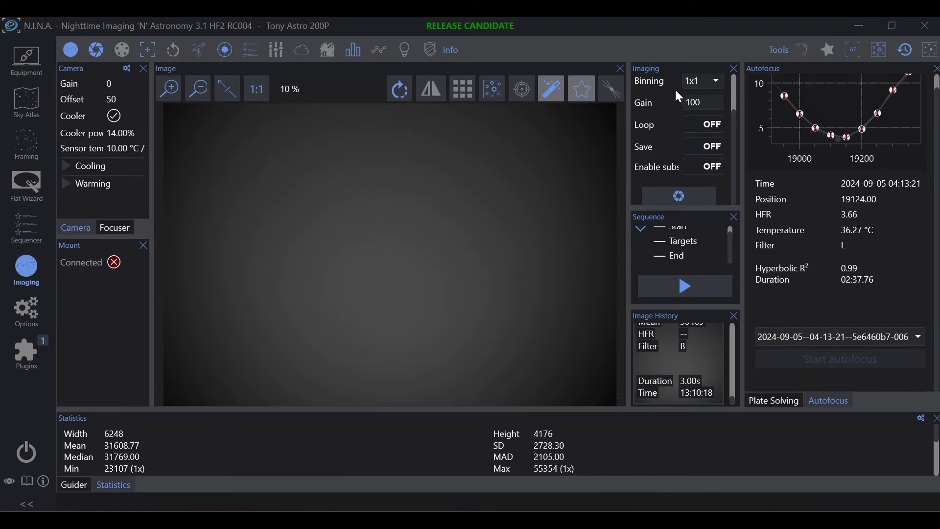
pyautogui.scroll(2, 681, 98)
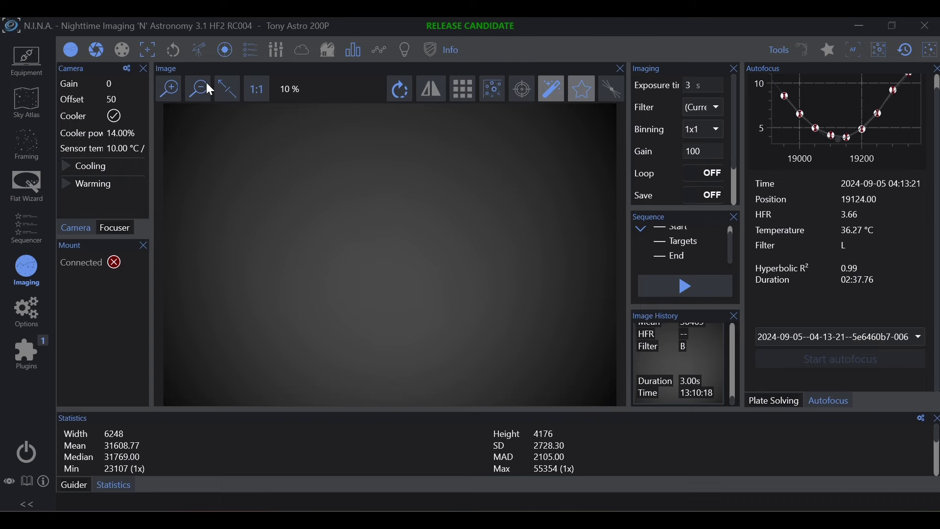
# Step: Revisit the filter wheel and Flat Wizard pages, then start a 3 s test exposure
pyautogui.click(31, 57)
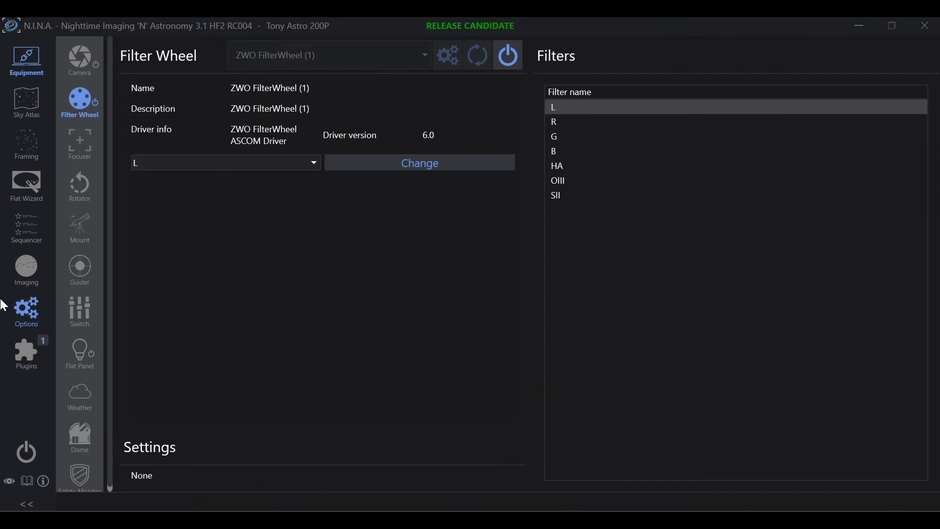
pyautogui.click(21, 275)
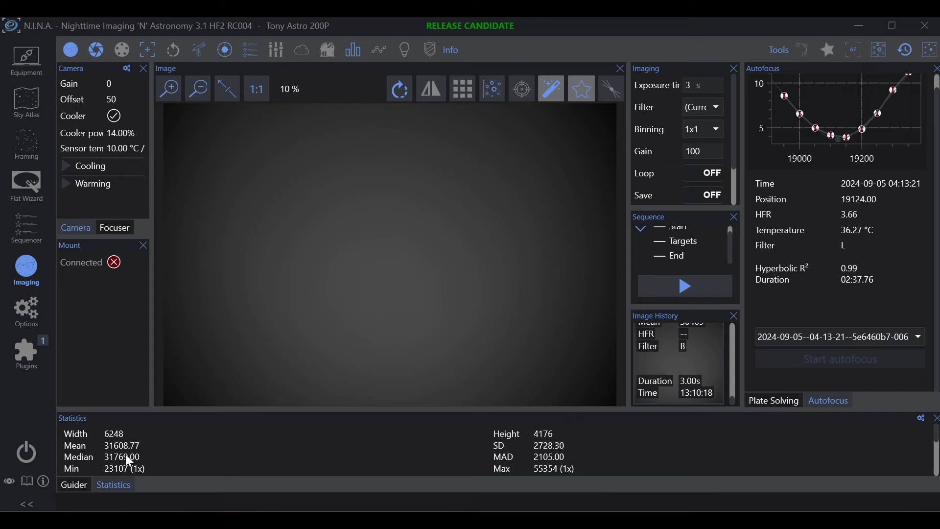
pyautogui.click(27, 188)
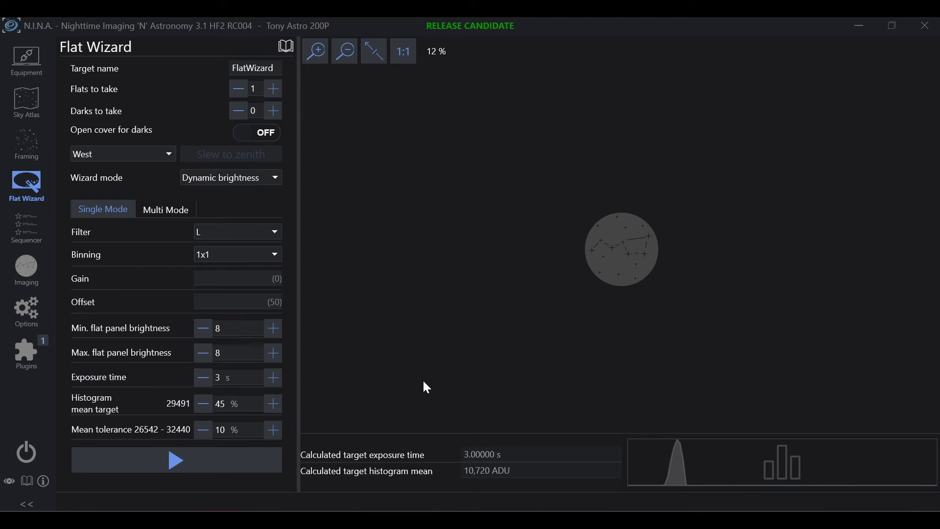
pyautogui.click(25, 68)
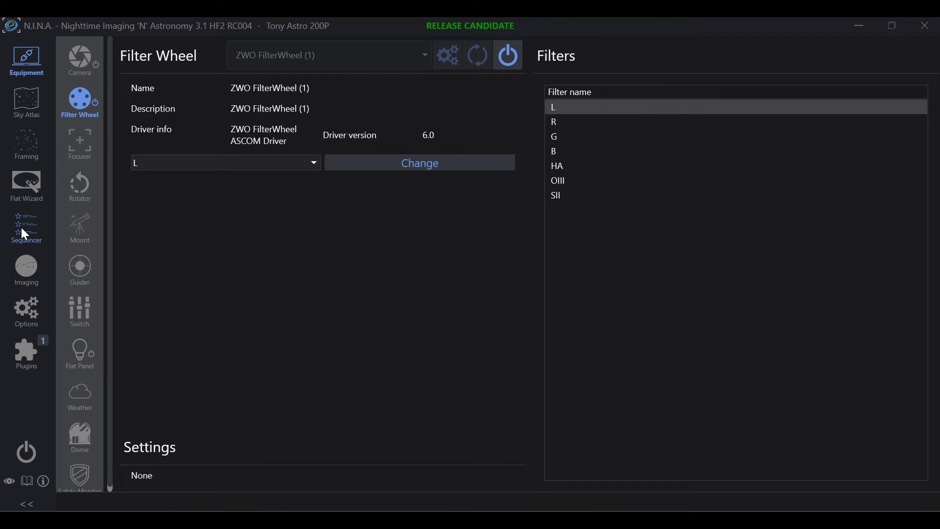
pyautogui.click(27, 187)
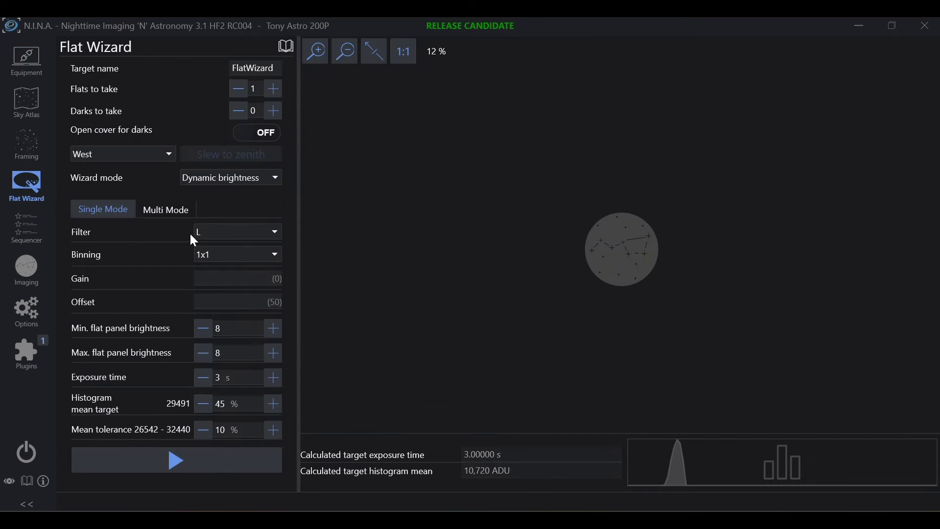
pyautogui.click(35, 265)
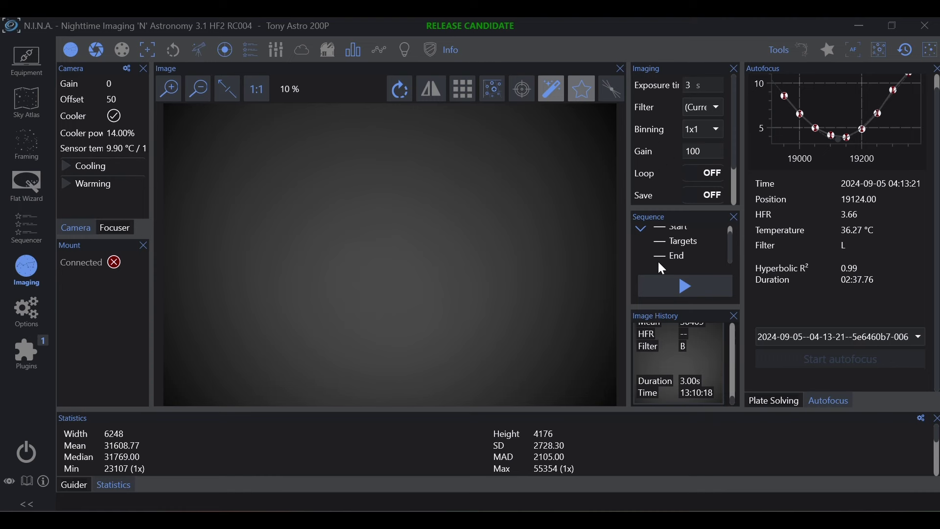
pyautogui.scroll(-2, 666, 154)
pyautogui.click(675, 196)
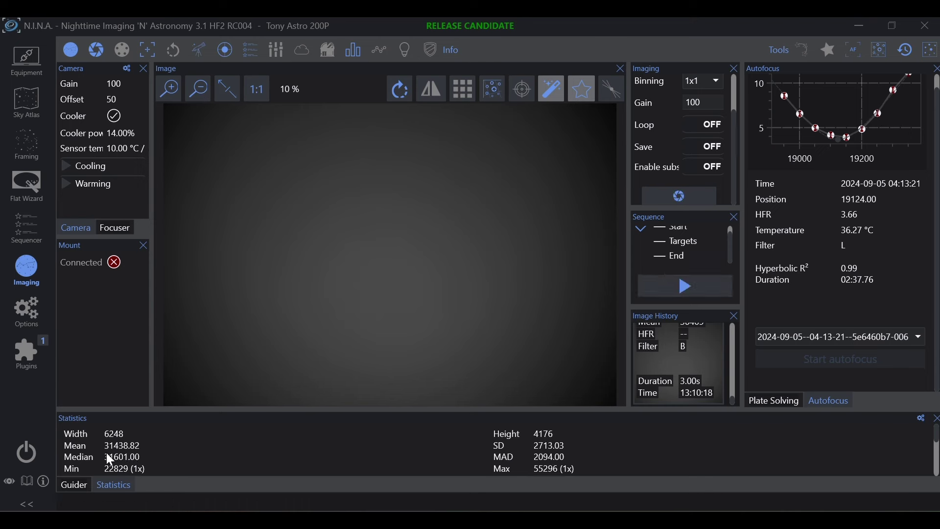
# Step: Run the Flat Wizard on filter L, dismiss the 10,704 ADU too-dim error, and return to Imaging
pyautogui.click(29, 194)
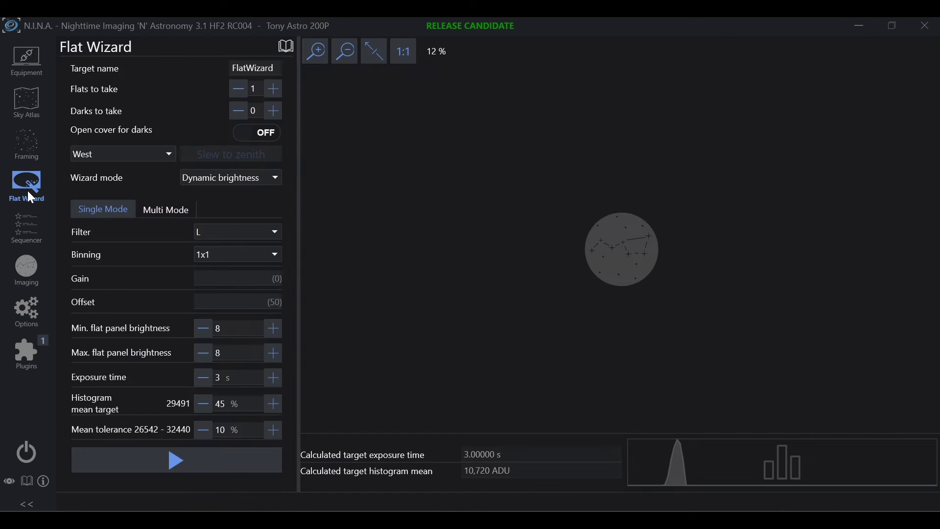
pyautogui.click(168, 456)
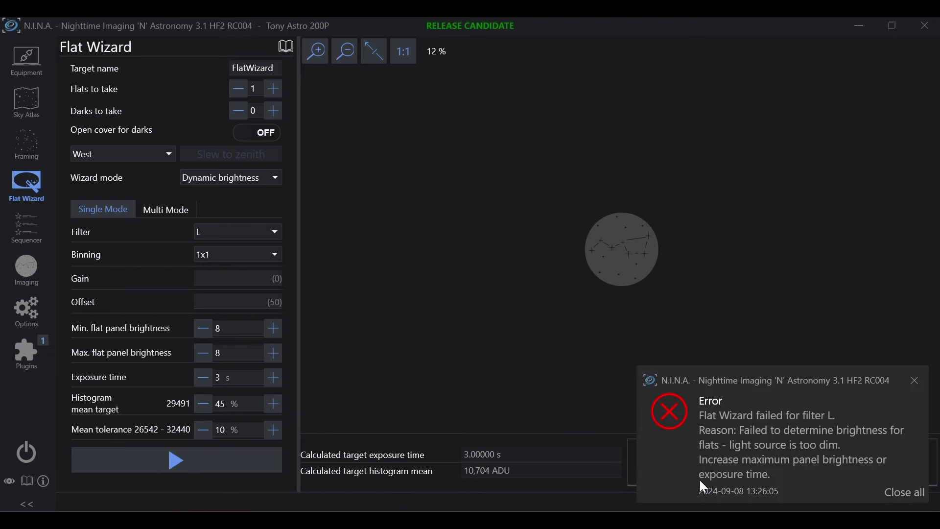
pyautogui.click(895, 488)
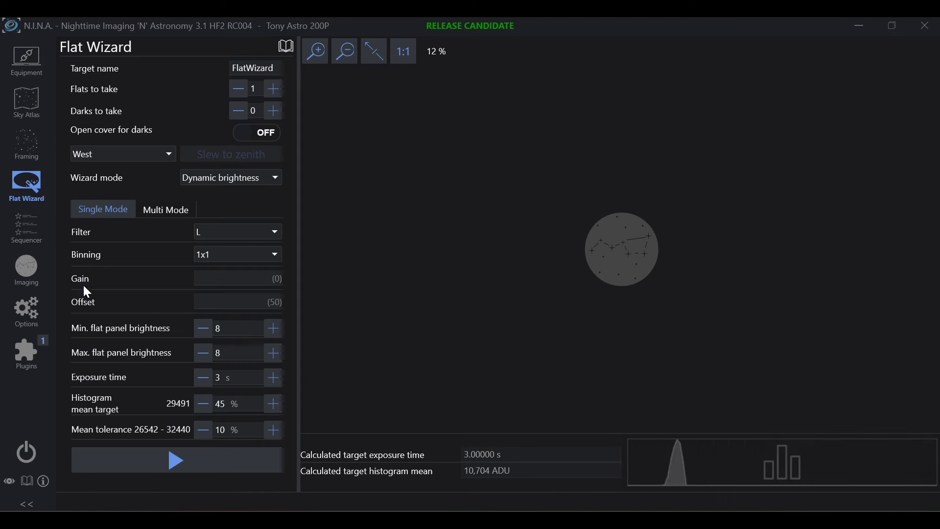
pyautogui.click(31, 268)
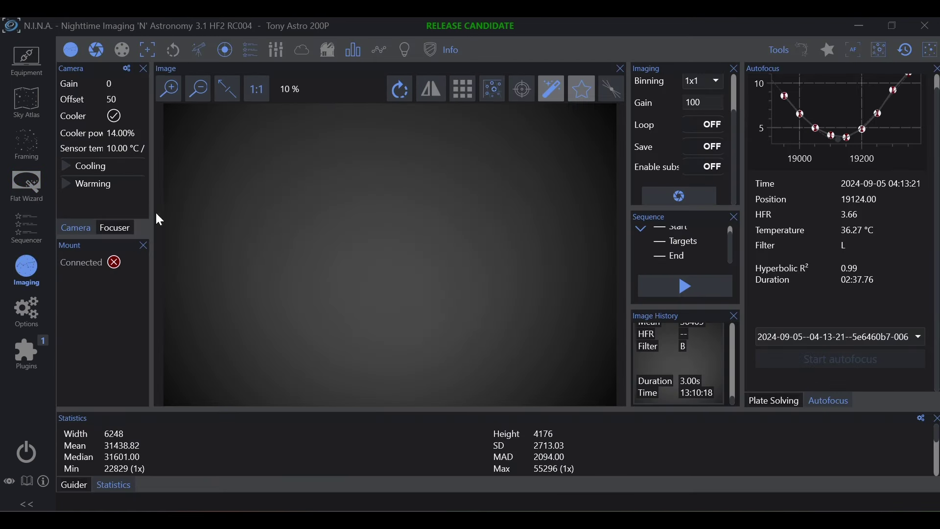
# Step: Change the imaging gain from 100 to 0 and take a new test exposure
pyautogui.click(28, 183)
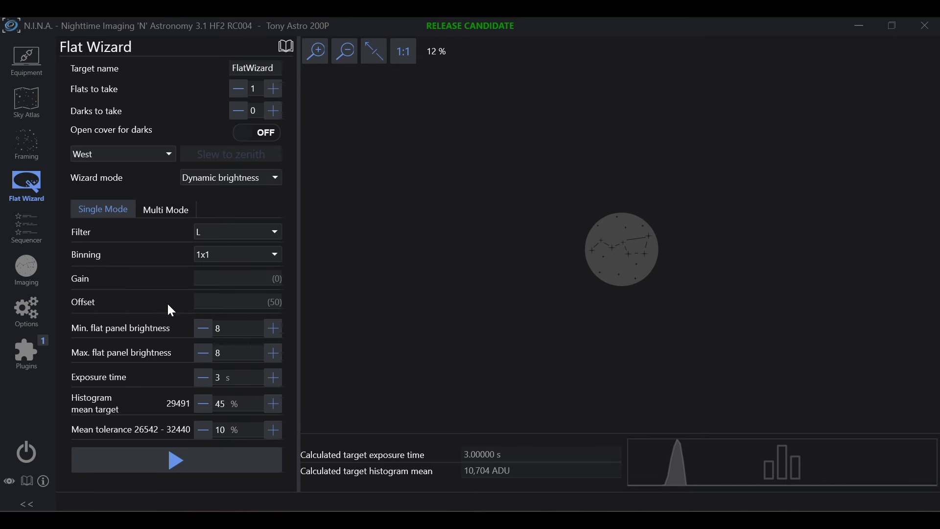
pyautogui.click(22, 267)
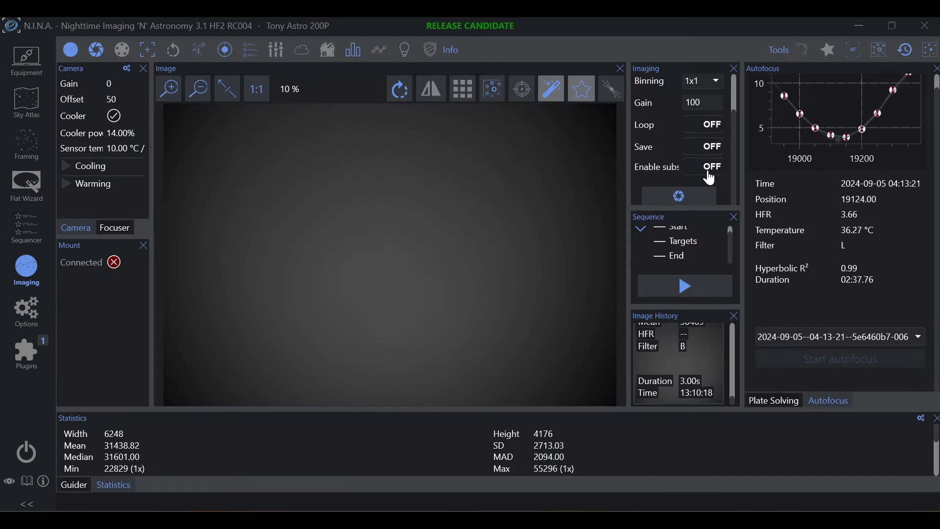
pyautogui.doubleClick(710, 101)
pyautogui.write('0')
pyautogui.click(680, 196)
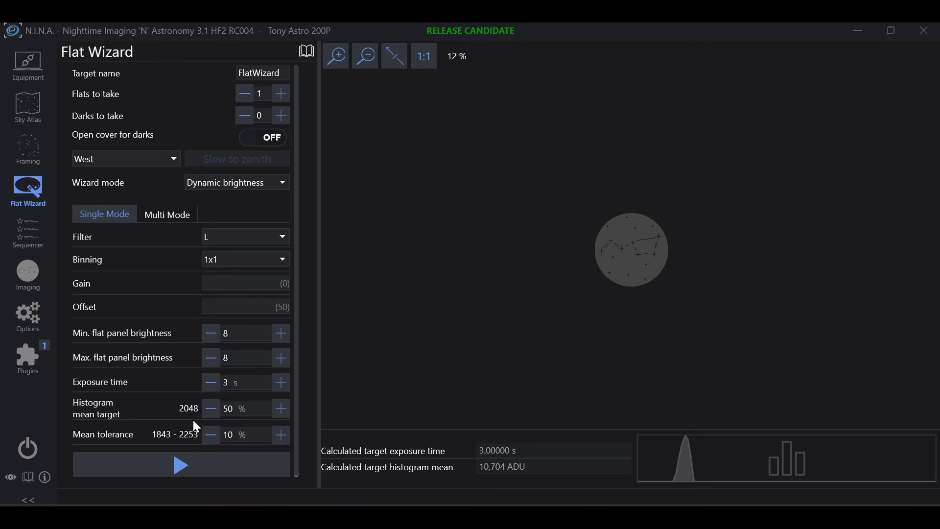
# Step: Review the camera details, resize the Flat Wizard settings panel, and open Options > Equipment
pyautogui.click(40, 67)
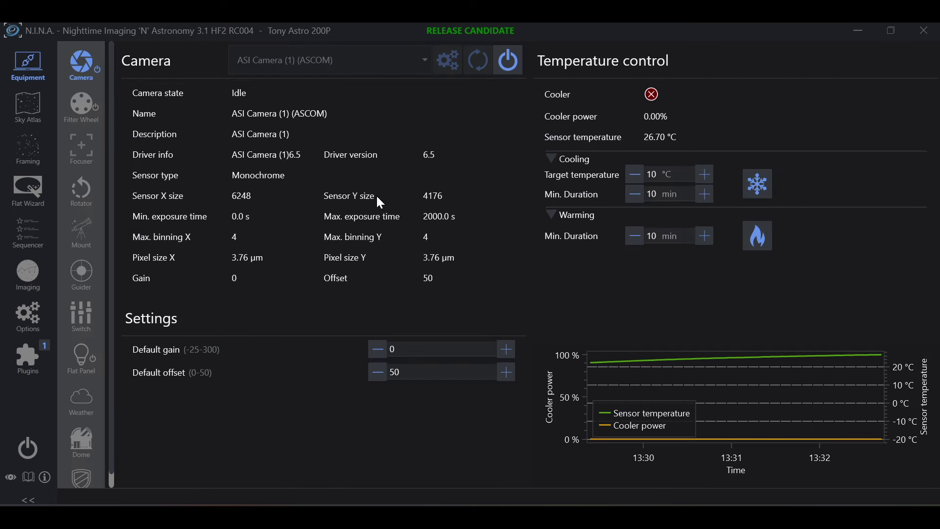
pyautogui.click(29, 196)
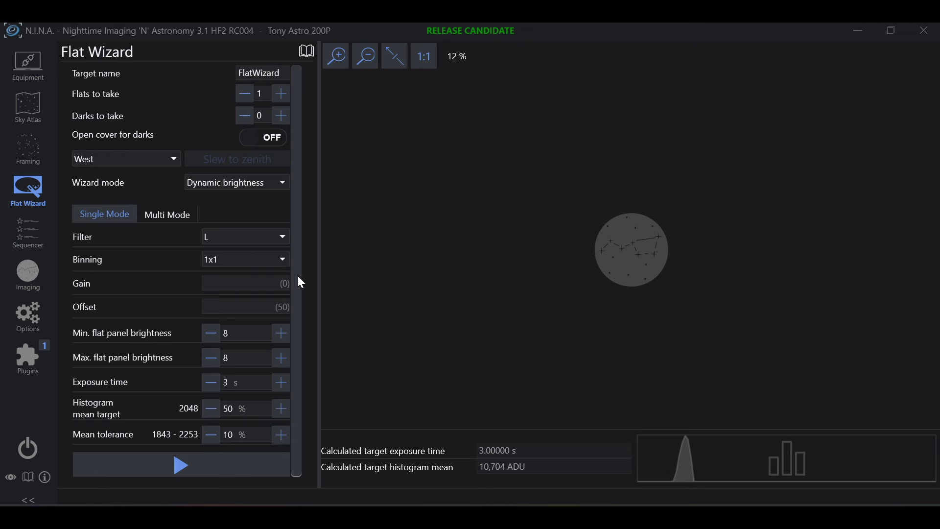
pyautogui.moveTo(320, 269); pyautogui.dragTo(390, 269)
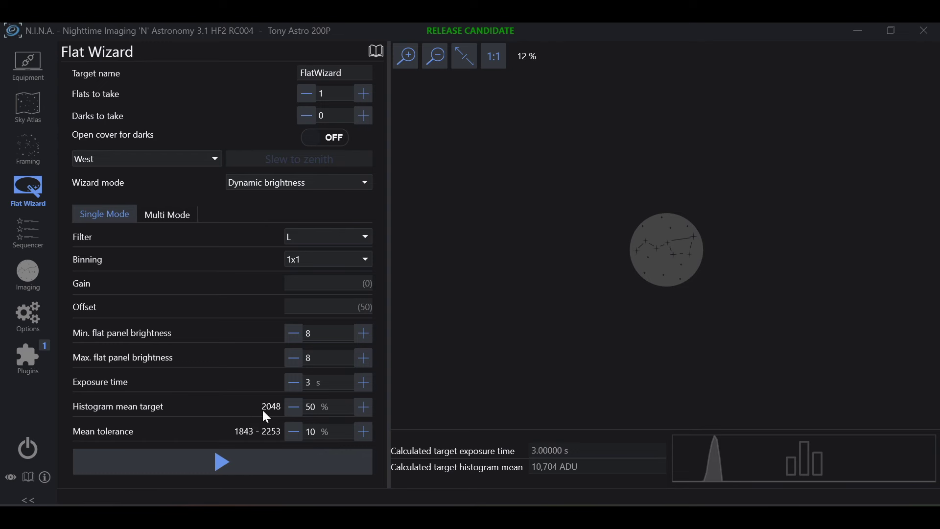
pyautogui.moveTo(389, 265); pyautogui.dragTo(342, 260)
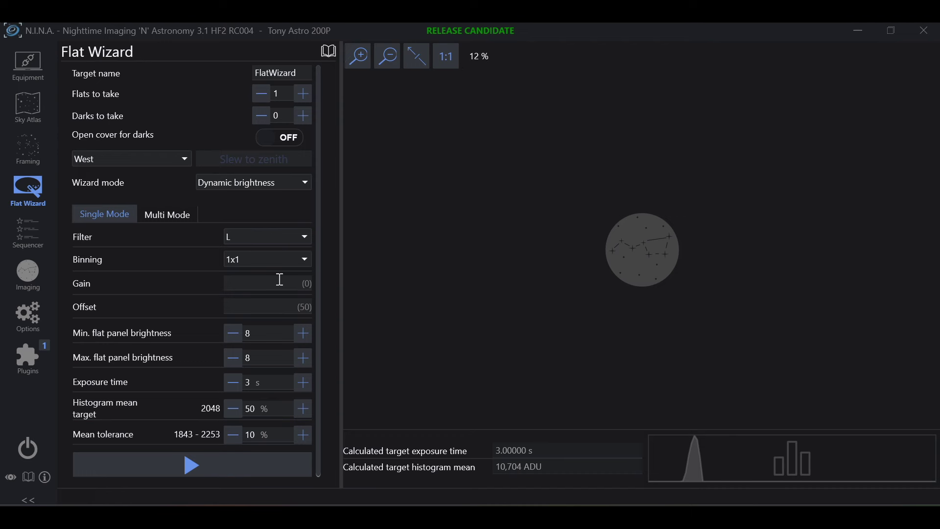
pyautogui.click(26, 314)
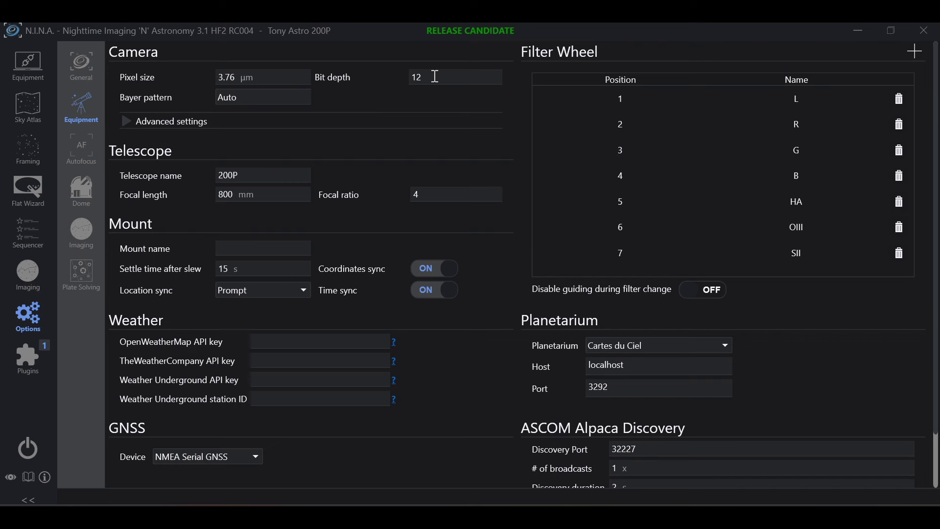
# Step: Change the camera bit depth from 12 to 16 and go back to the Flat Wizard
pyautogui.press('BackSpace')
pyautogui.write('6')
pyautogui.click(236, 78)
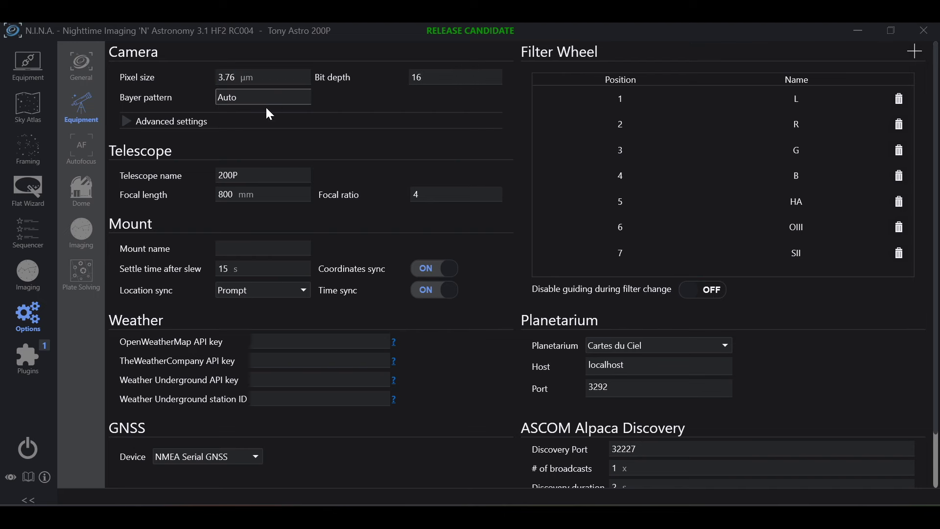
pyautogui.click(37, 191)
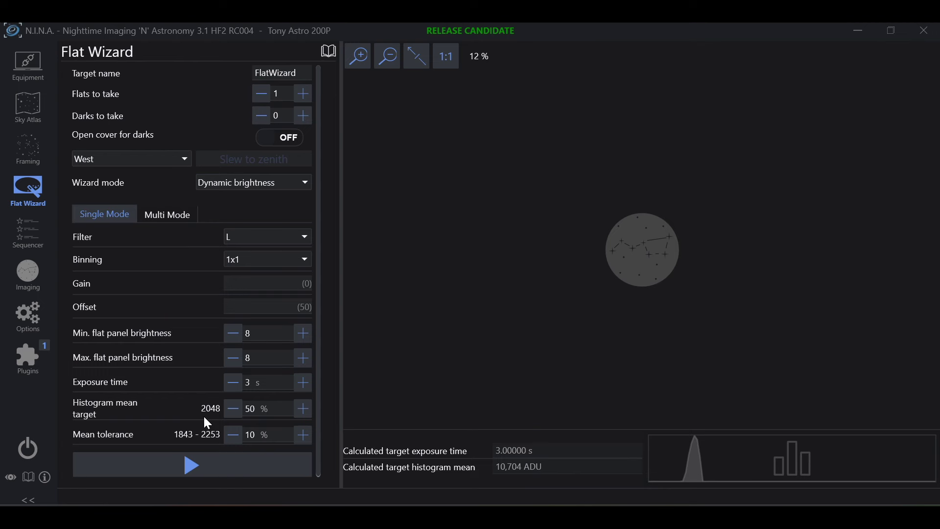
pyautogui.click(35, 68)
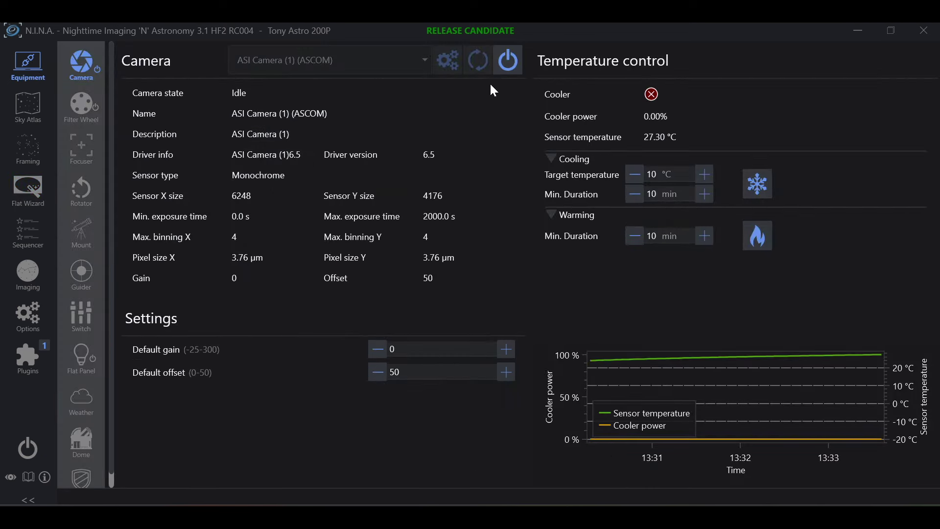
pyautogui.click(503, 69)
pyautogui.click(496, 301)
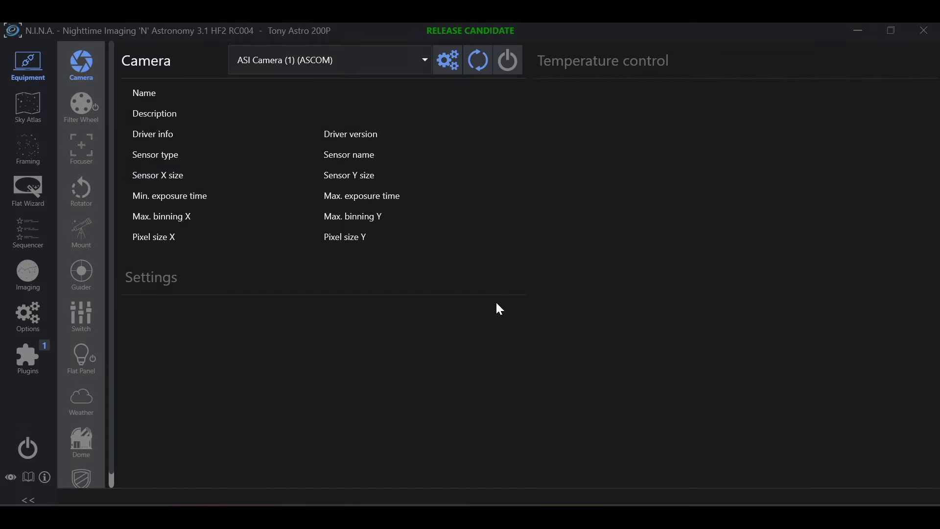
pyautogui.click(502, 68)
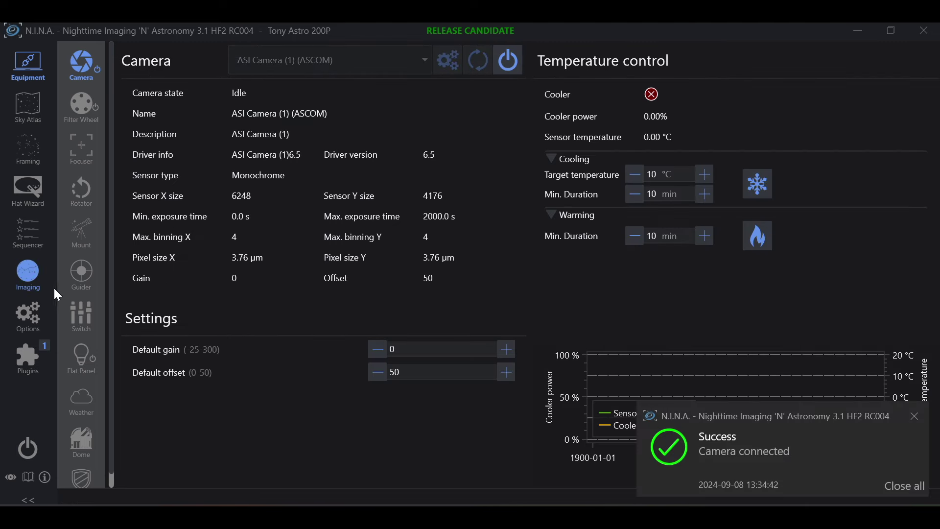
pyautogui.click(34, 194)
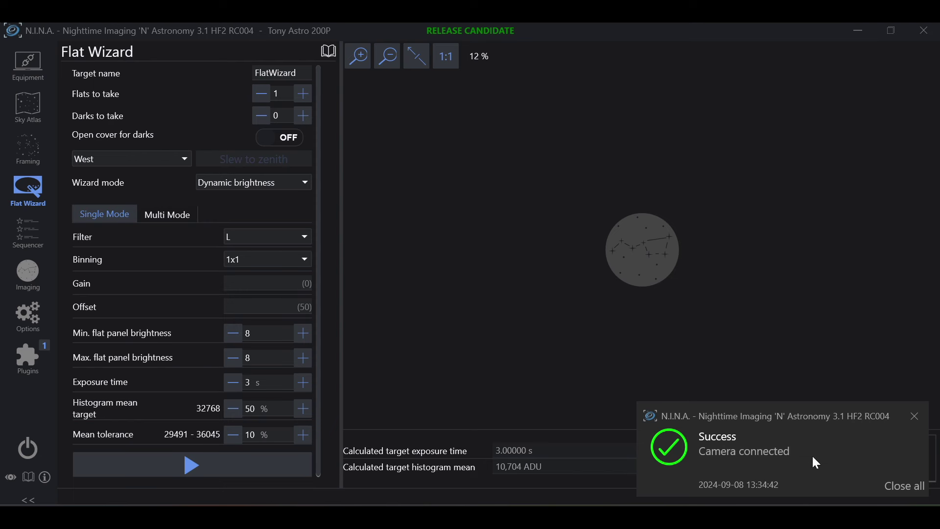
pyautogui.click(911, 483)
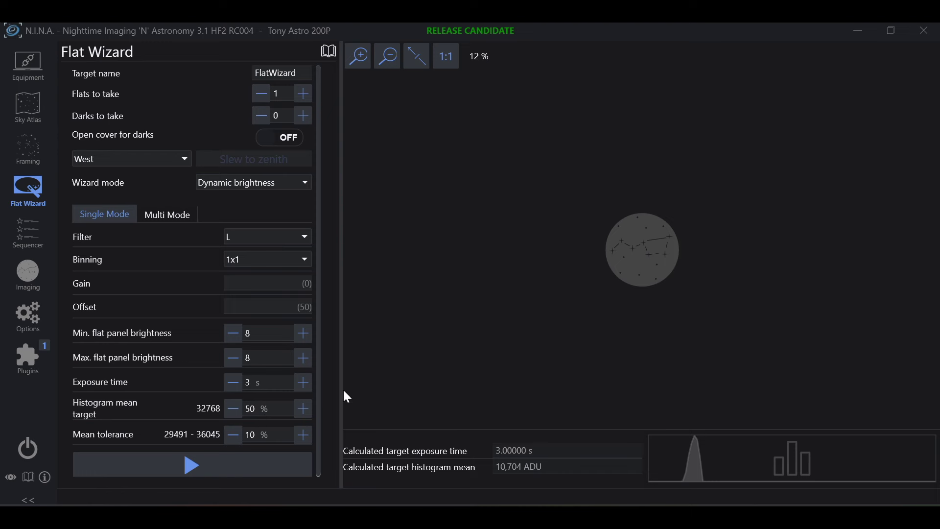
pyautogui.moveTo(339, 316)
pyautogui.mouseDown()
pyautogui.moveTo(426, 314)
pyautogui.moveTo(341, 312)
pyautogui.mouseUp()
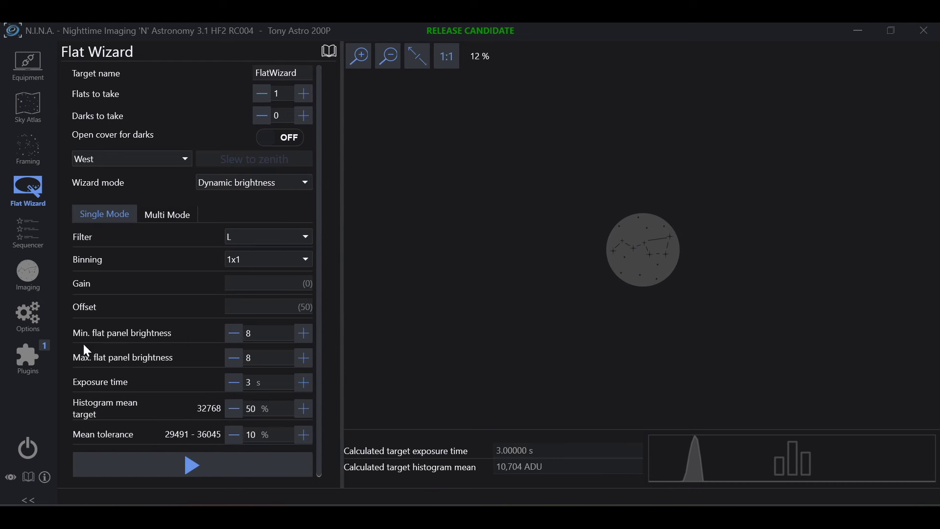
# Step: Return to the Options equipment settings to confirm the camera bit depth reads 16
pyautogui.click(22, 317)
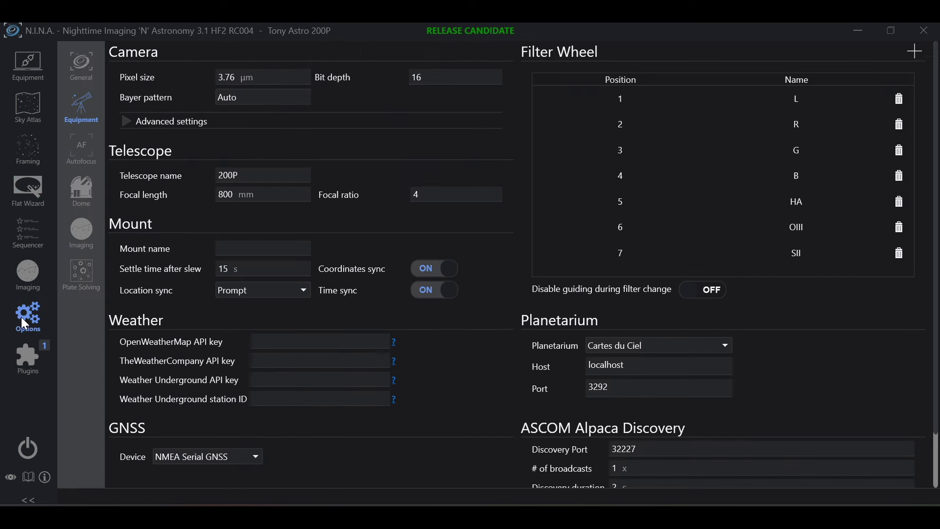